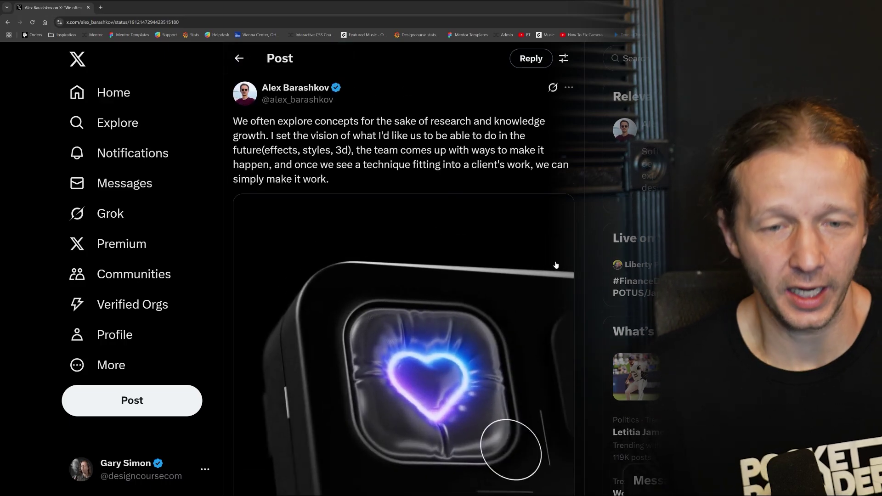
Scroll through the X feed, briefly pausing and resuming the glowing heart video
drag(360, 84, 234, 84)
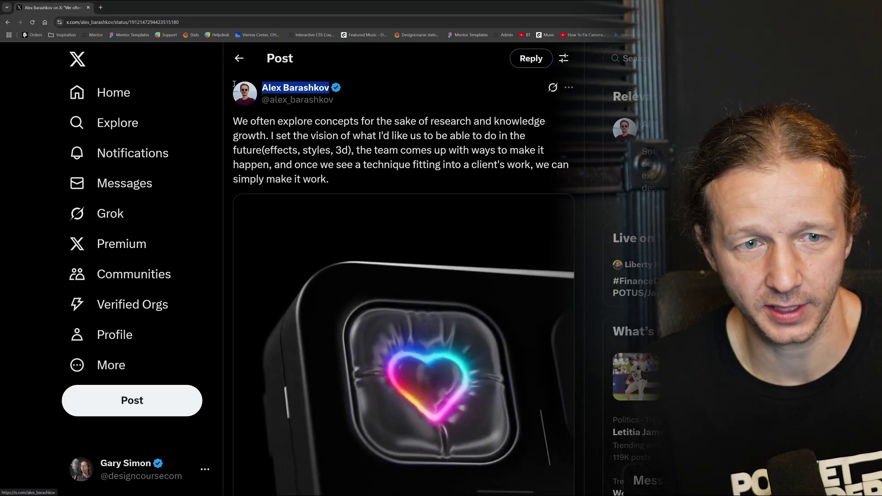
scroll(381, 93, down, 3)
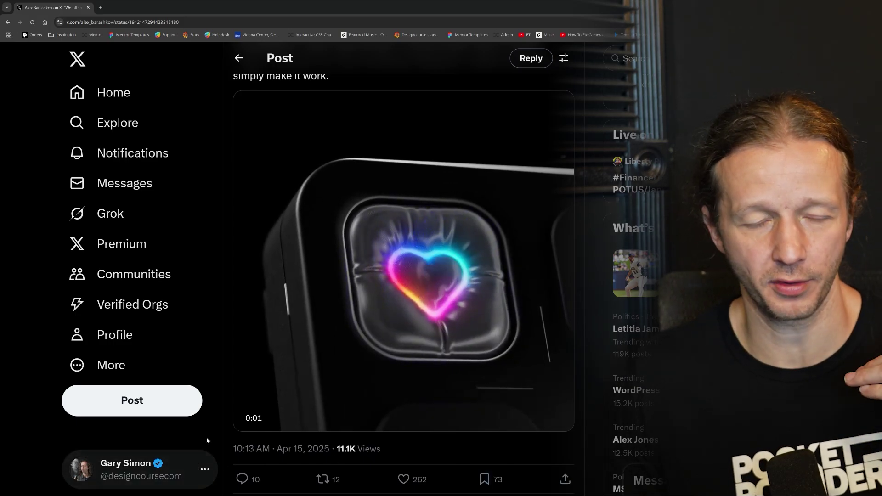
mouse_move(249, 417)
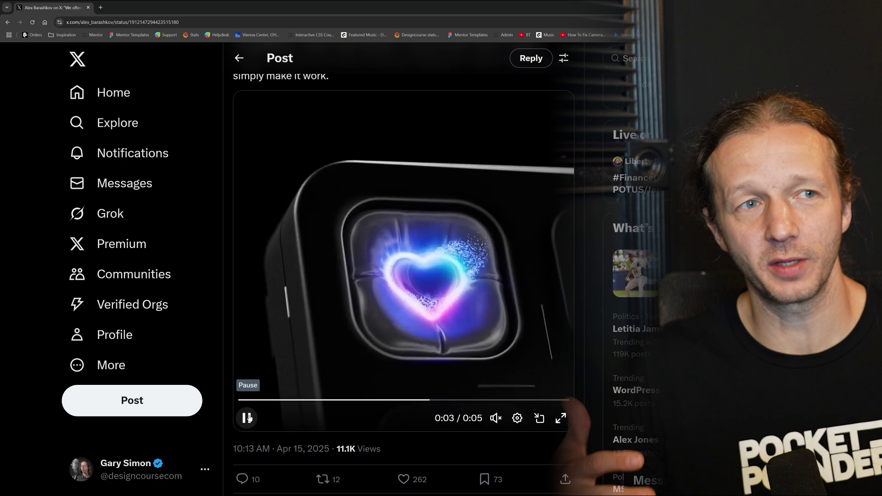
click(248, 417)
click(247, 418)
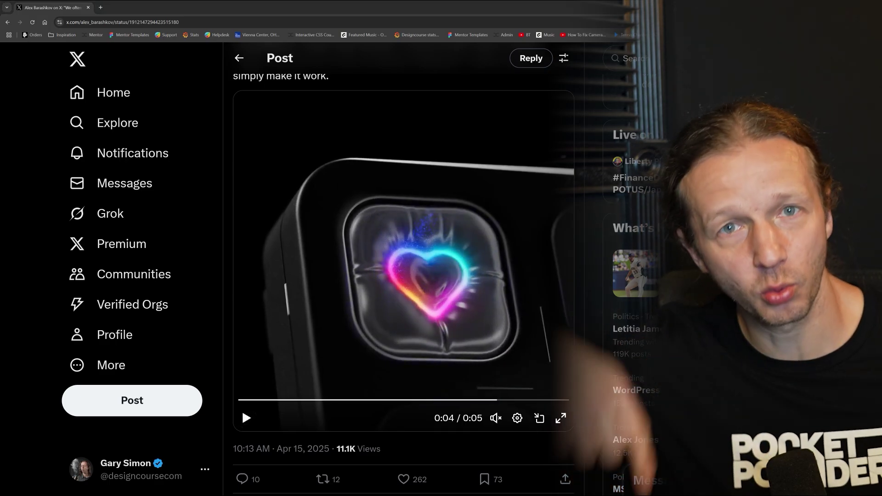
mouse_move(247, 417)
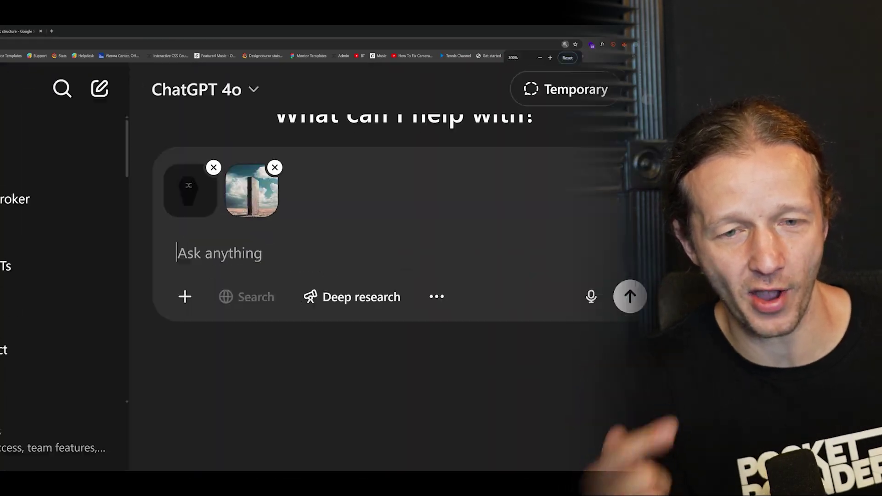
Ask ChatGPT to create an image based on the tombstone graphic with the logo centred
text(Create an image based on the tombstone graphic with the logo in the center. The background should be kept a solid dark gray color, with only the tombstone / monolith asset being texturized similar to how the monolithic structure is texturized in the attached reference photo. The logo in the center should be conveyed as if)
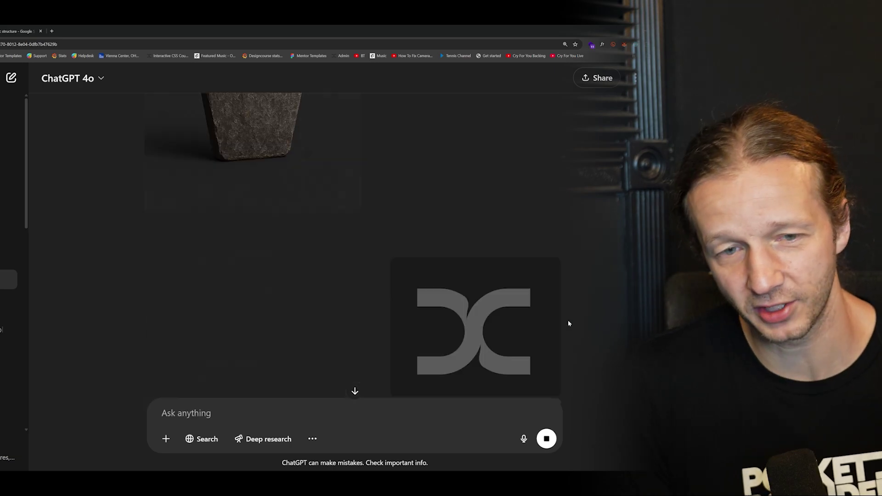
Send a follow-up requesting the rugged stone tombstone texture without the logo
scroll(416, 262, up, 4)
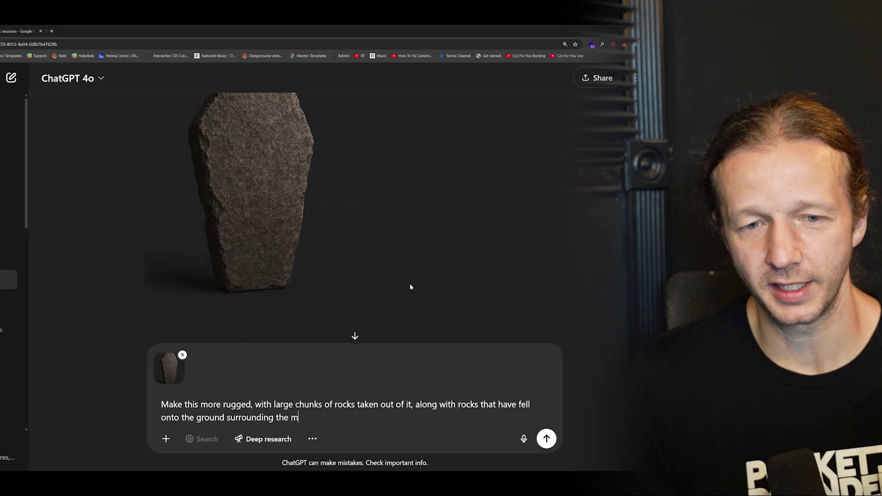
key(Return)
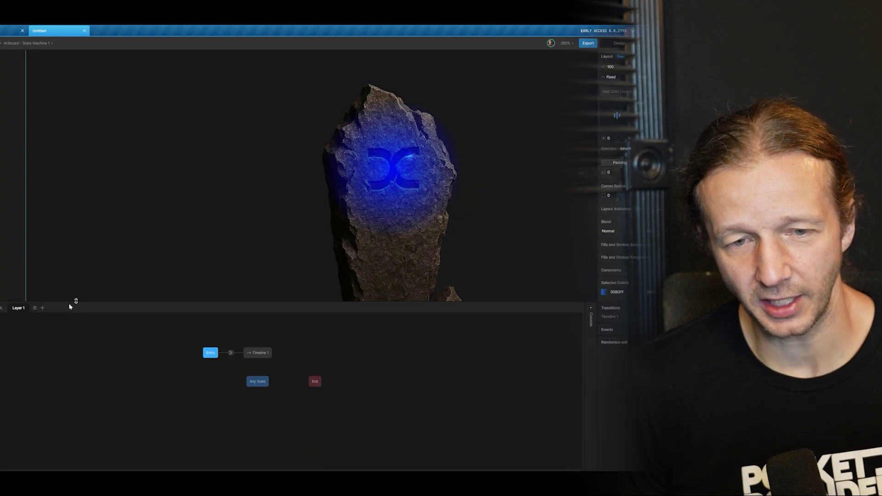
Open the list of listener actions in the State Machine
click(577, 465)
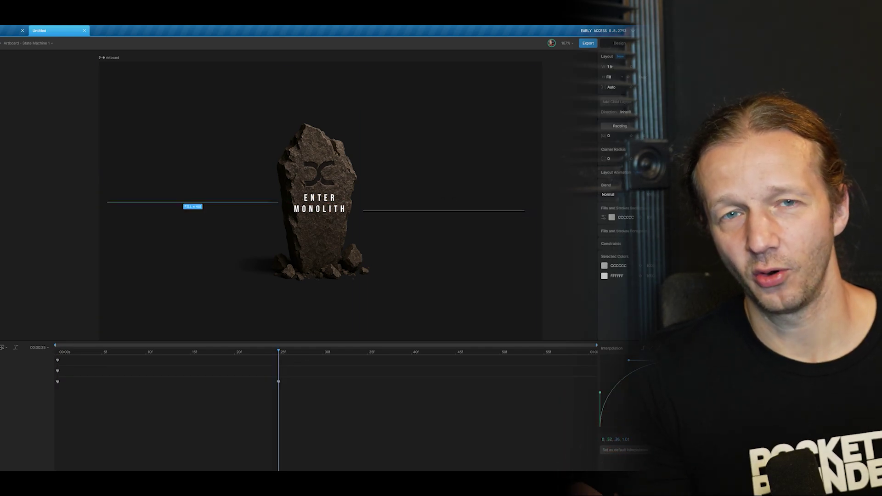
Check both side lines, preview the intro animation, and inspect the Any State to Intro out transition
click(193, 203)
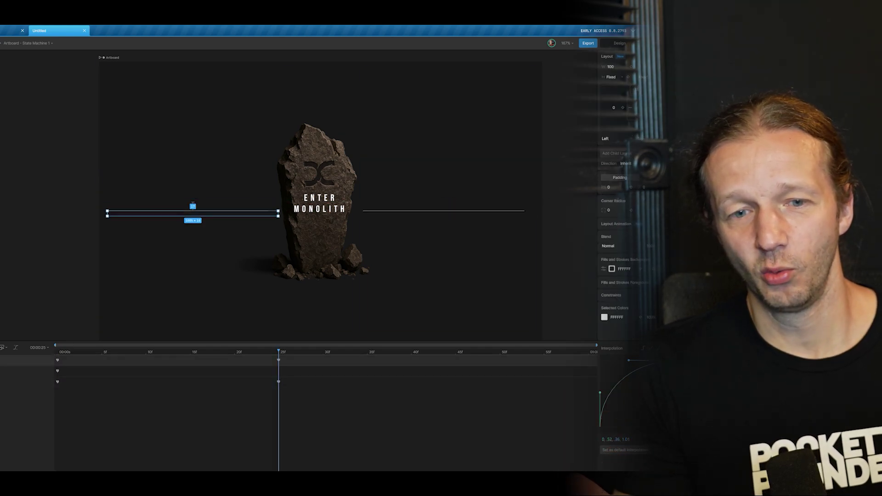
click(279, 382)
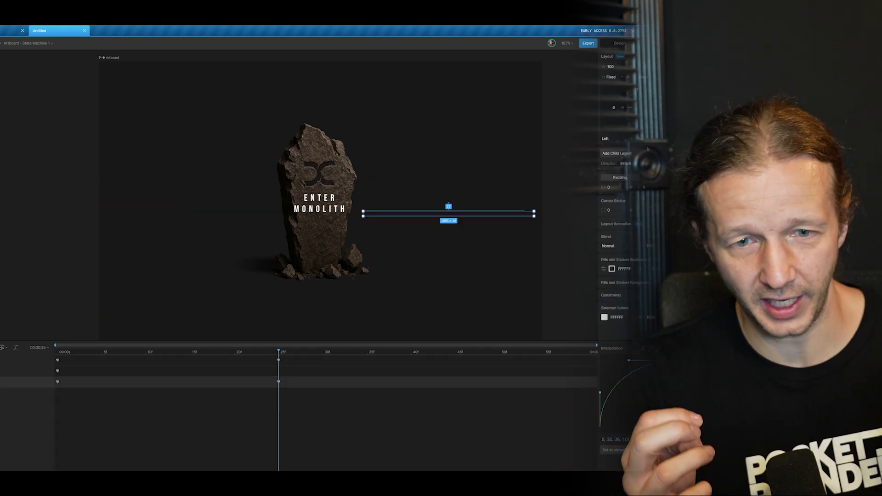
click(560, 252)
key(space)
key(space)
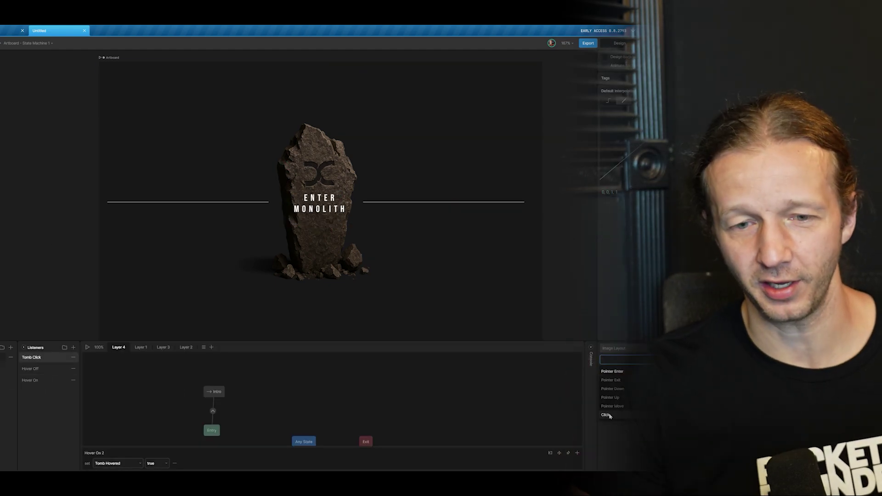
click(301, 420)
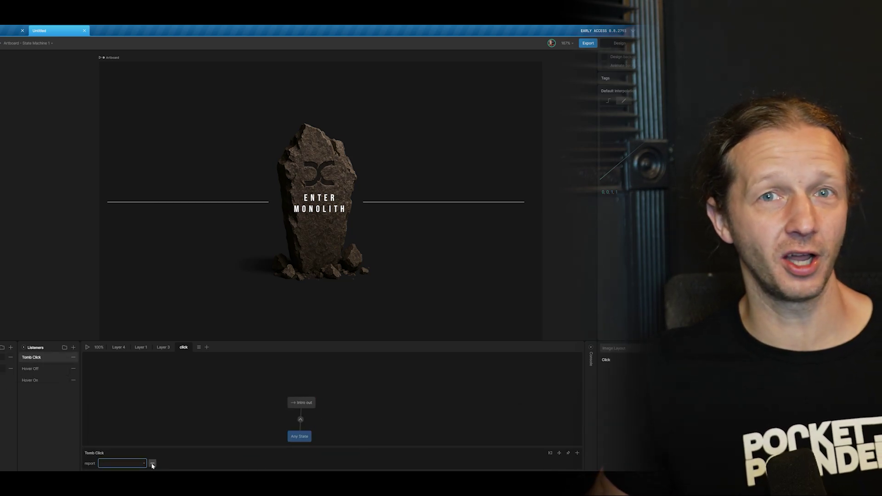
mouse_move(330, 181)
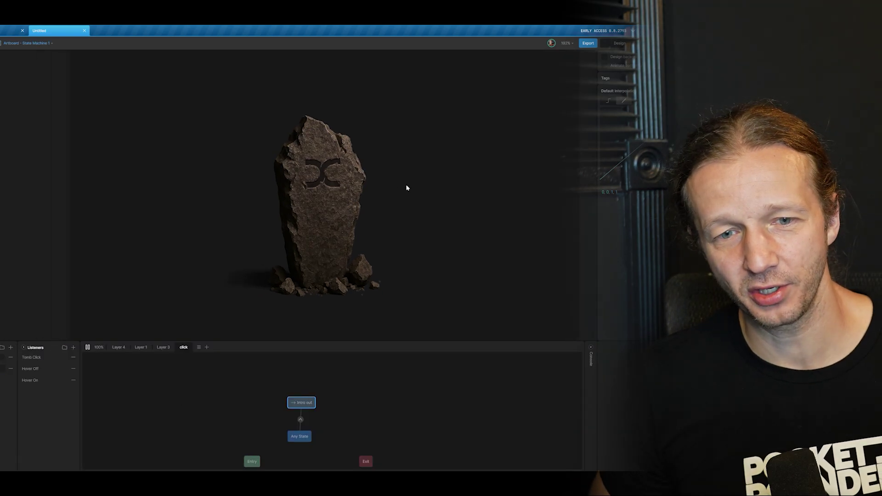
Capture the glowing monolith as a screenshot region
key(super+shift+s)
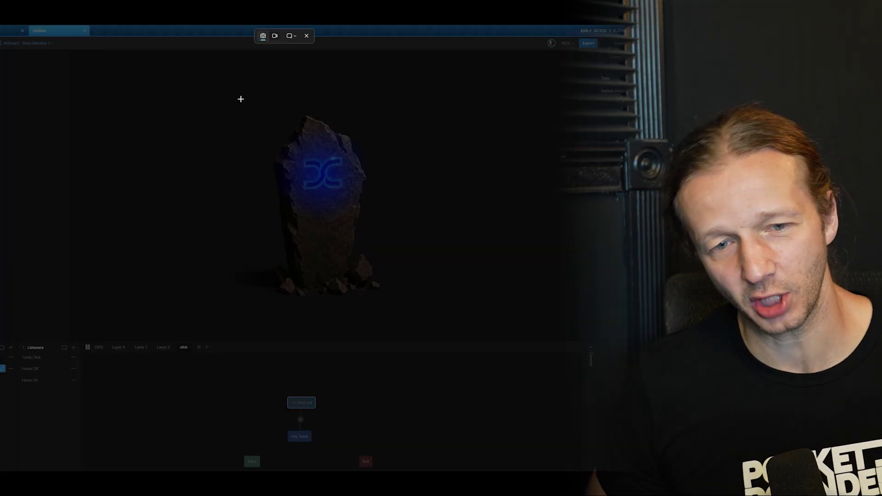
drag(187, 75, 444, 335)
mouse_move(221, 462)
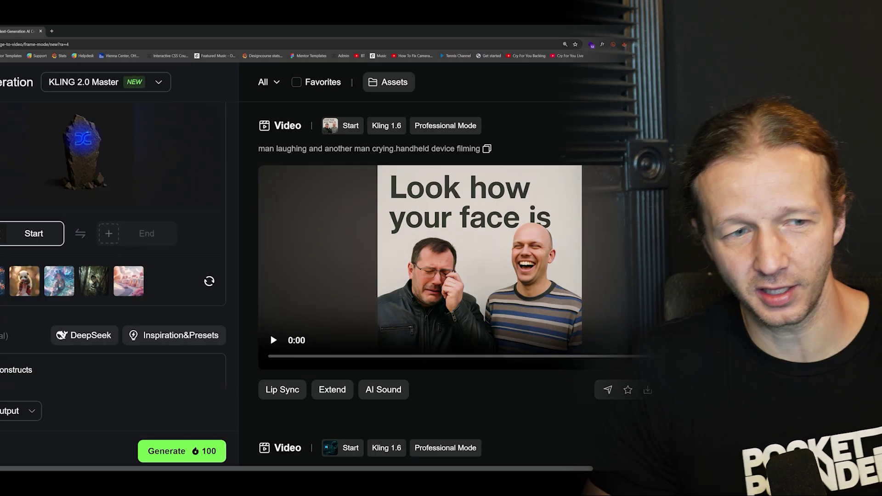
Add 'fixed camera' and the camera-is-stationary preset to the video prompt
text(xed camera)
click(180, 335)
click(308, 213)
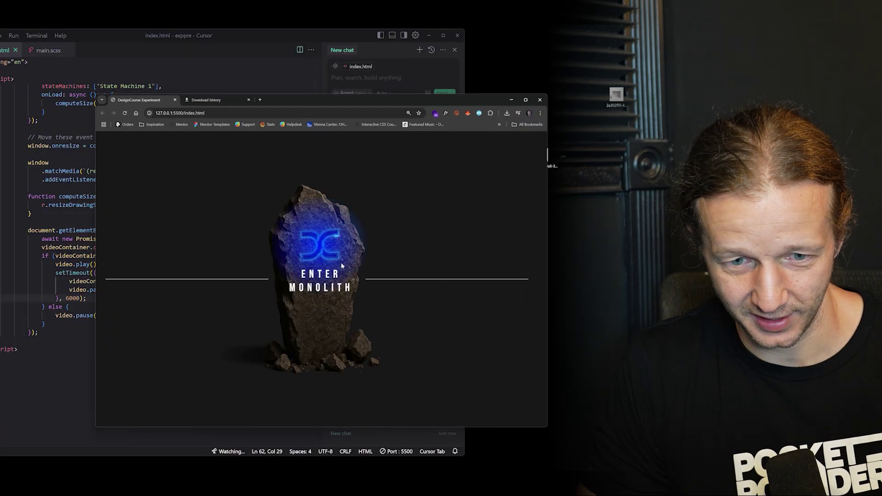
Move and narrow the page window, then click the stone to test its crumble
drag(546, 95, 379, 58)
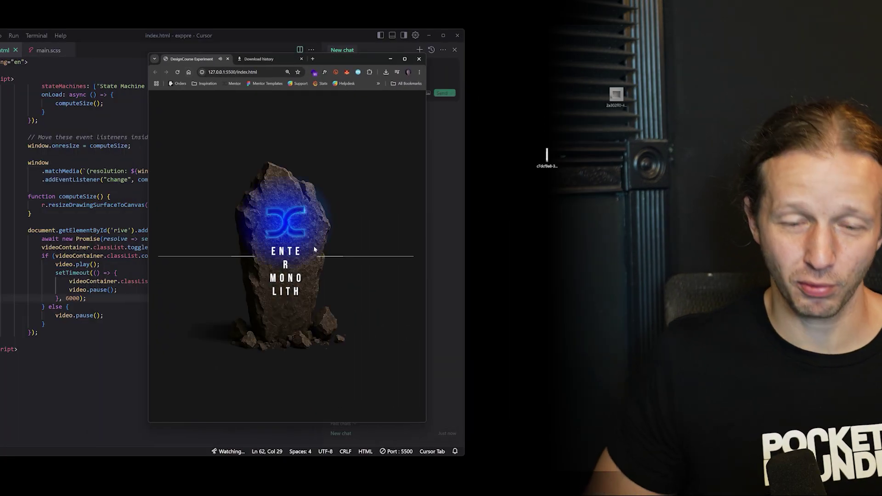
drag(464, 256, 590, 255)
click(376, 225)
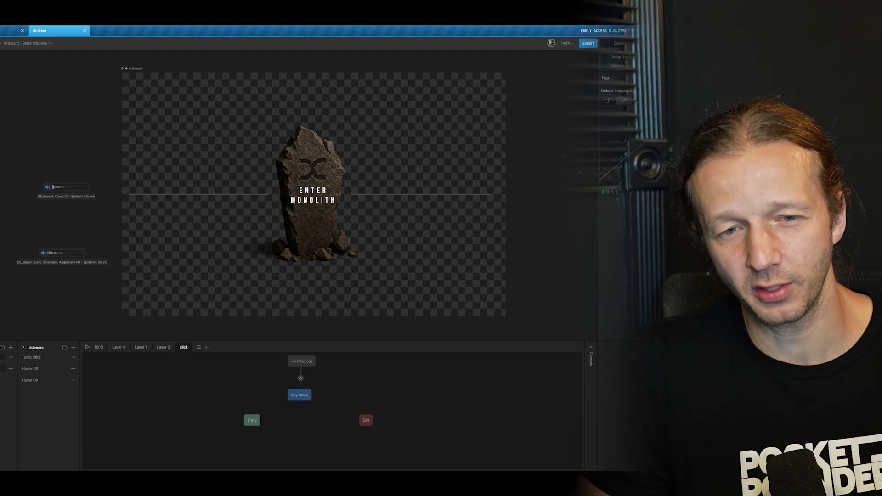
Give the ellipse over the logo a blue 008FFF stroke with Overlay blending
click(135, 68)
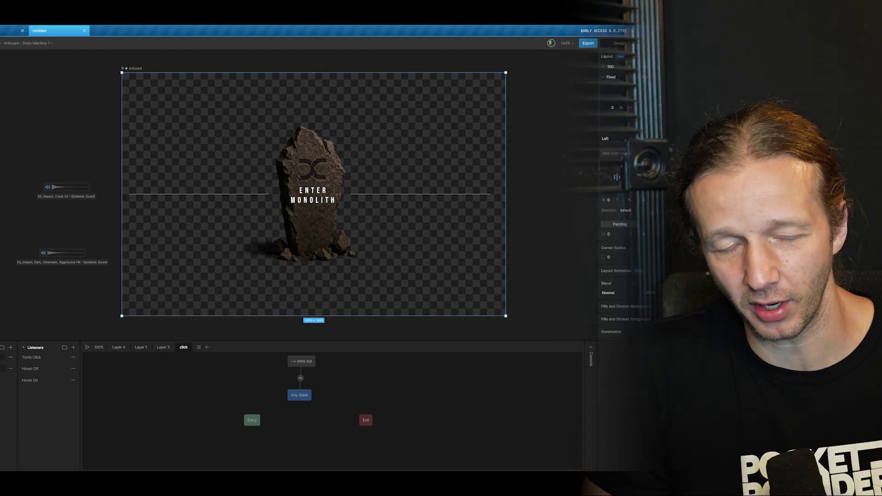
click(312, 138)
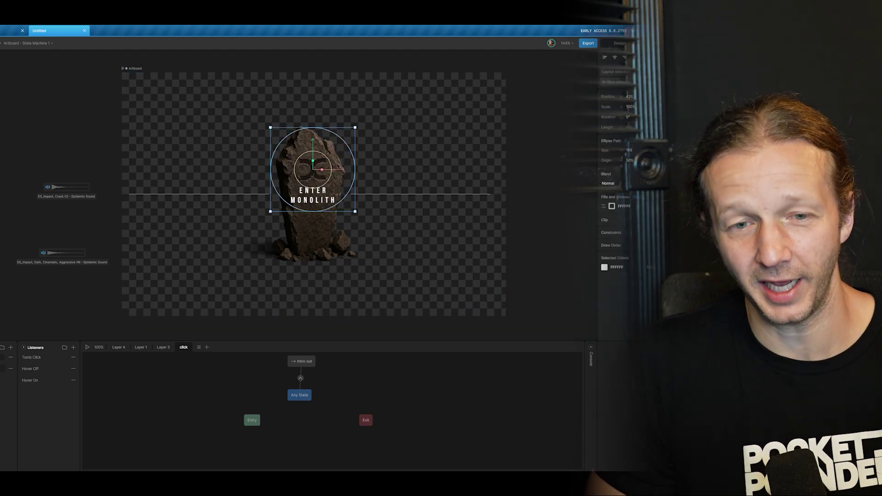
click(611, 206)
drag(551, 268, 578, 269)
key(Escape)
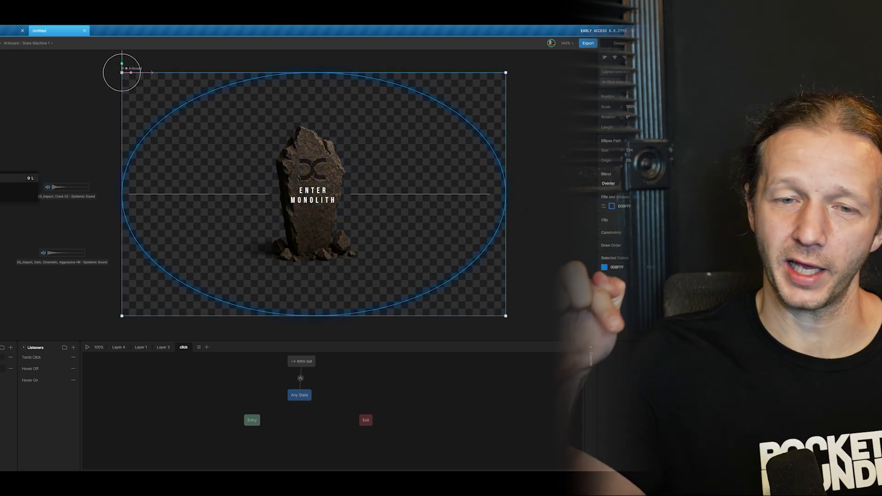
Add a child layout to the artboard, then reselect the ellipse over the logo
click(122, 69)
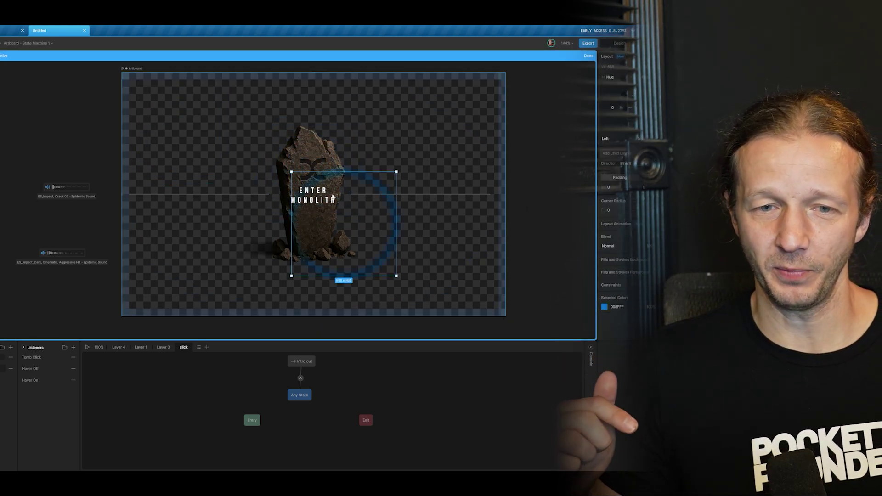
click(588, 56)
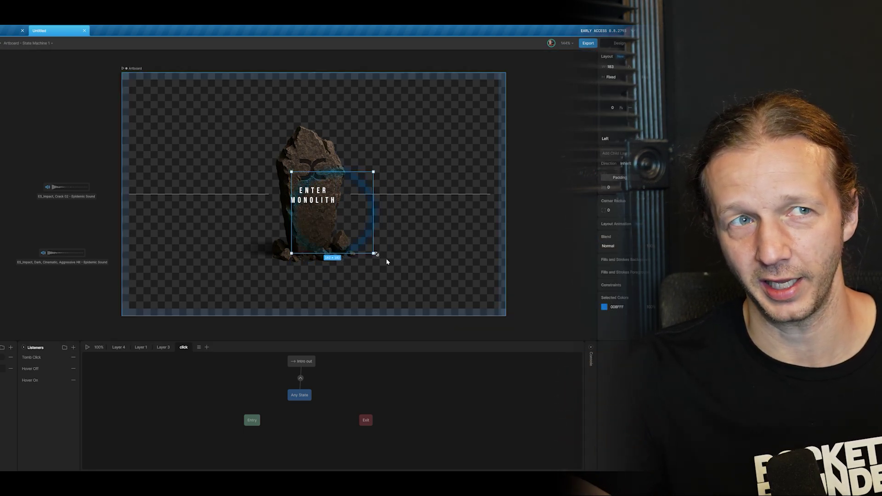
click(385, 260)
click(614, 93)
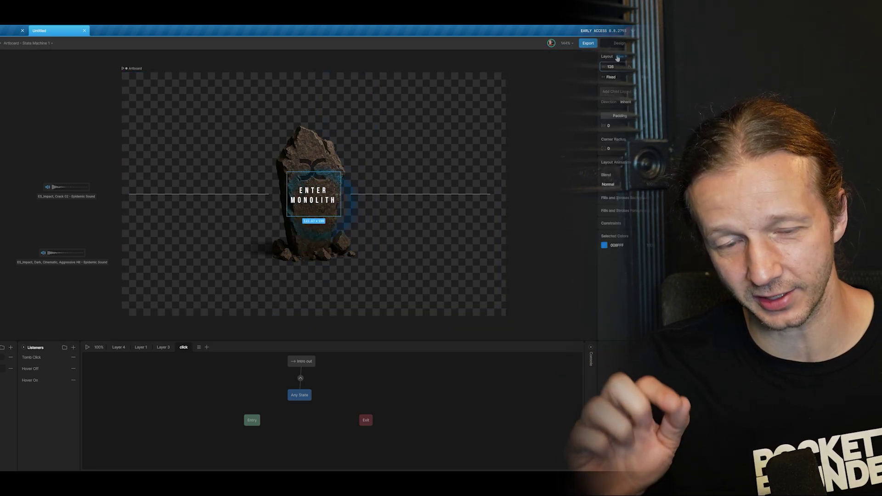
click(312, 169)
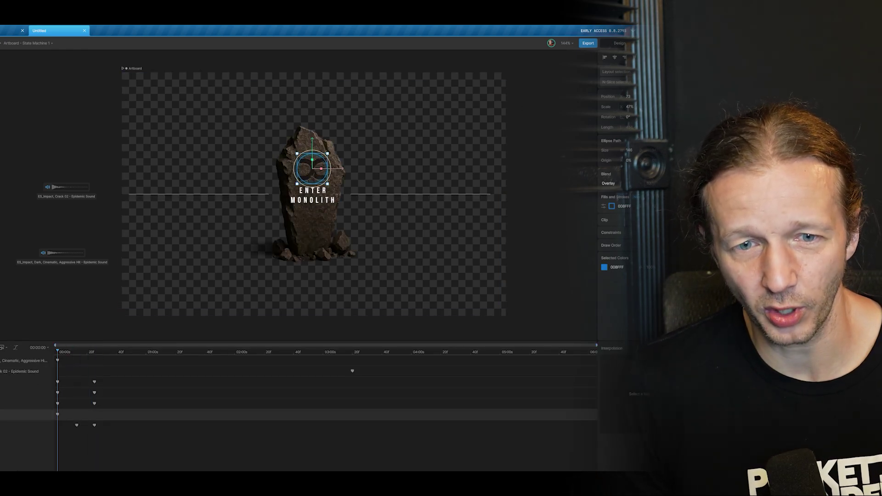
Preview the logo glow animation from around frame 18, then save the Rive file
key(space)
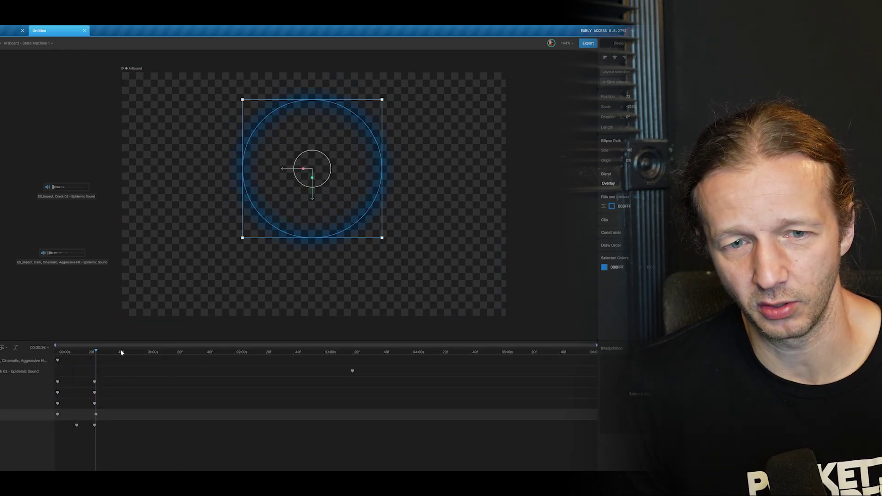
click(82, 353)
key(space)
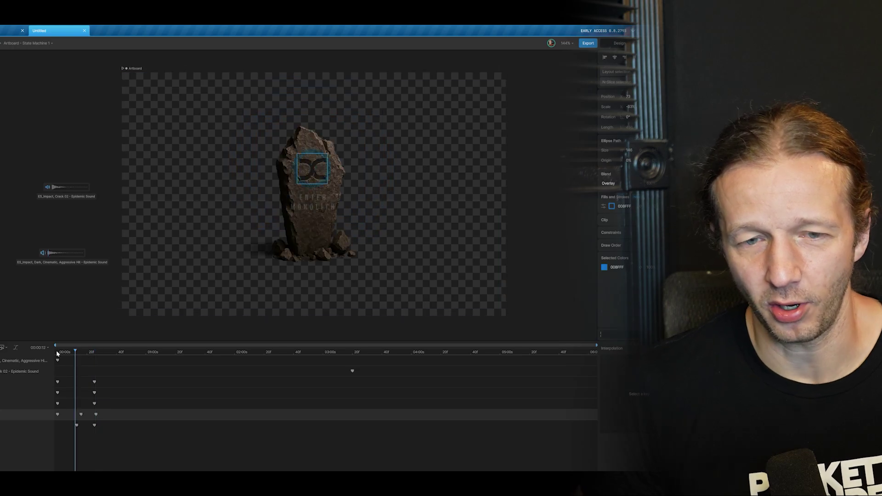
key(space)
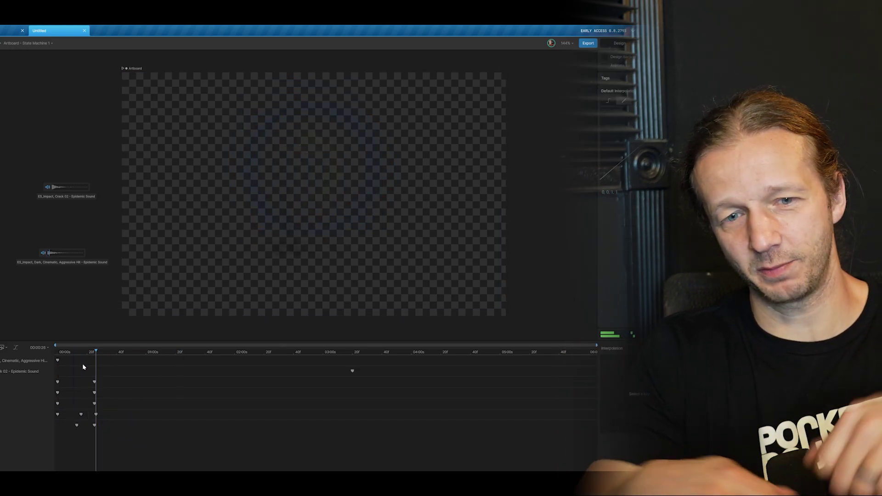
click(441, 165)
key(ctrl+s)
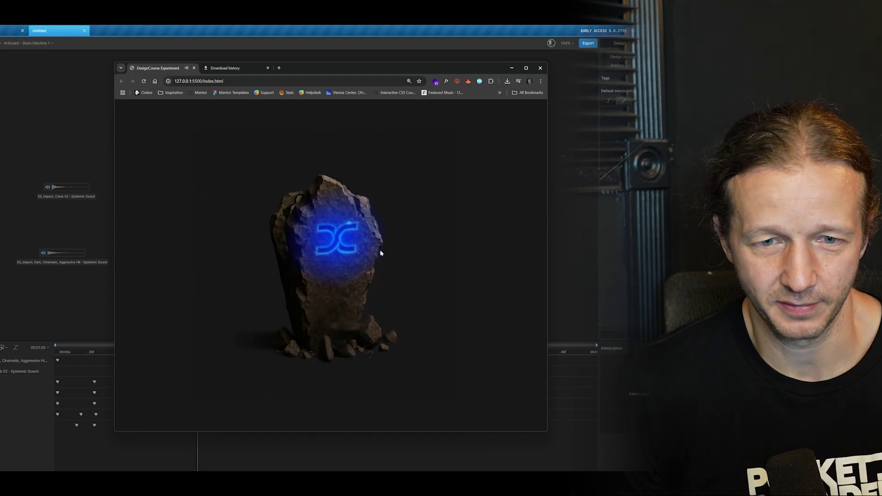
Click the monolith on the localhost page to crumble it, then maximize the browser
click(356, 188)
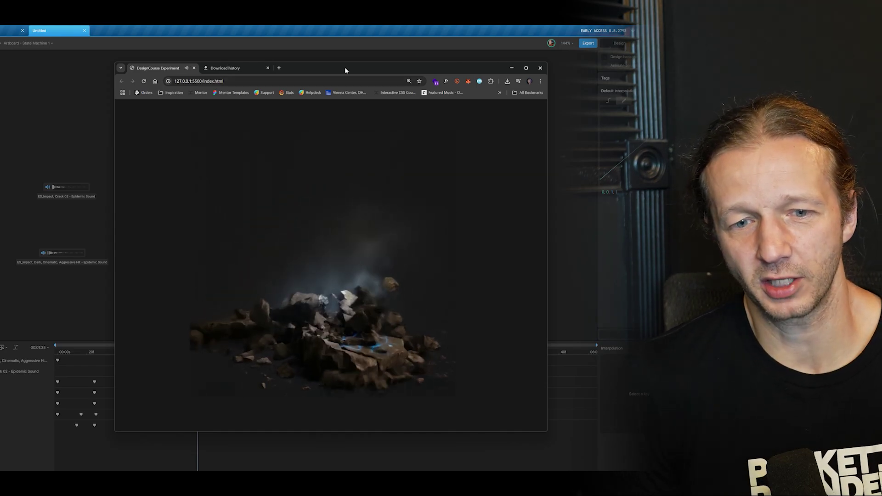
double_click(345, 70)
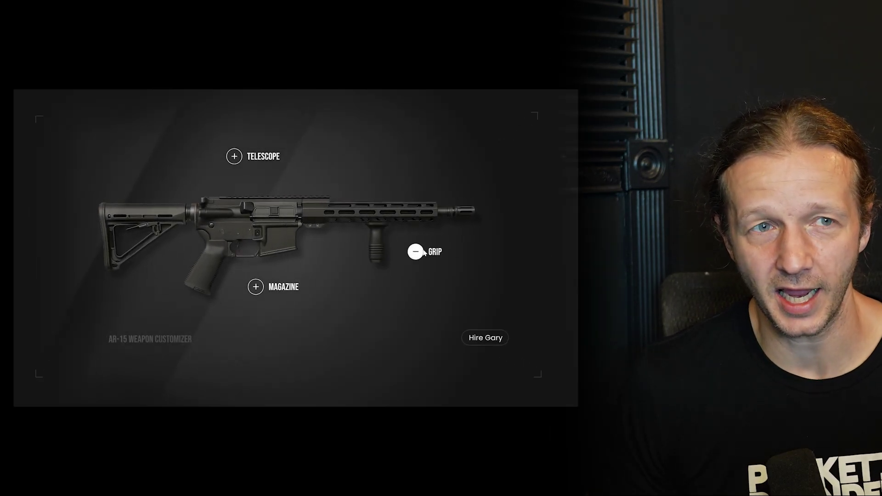
Mount the magazine and telescope on the AR-15, then detach the magazine and grip
click(281, 292)
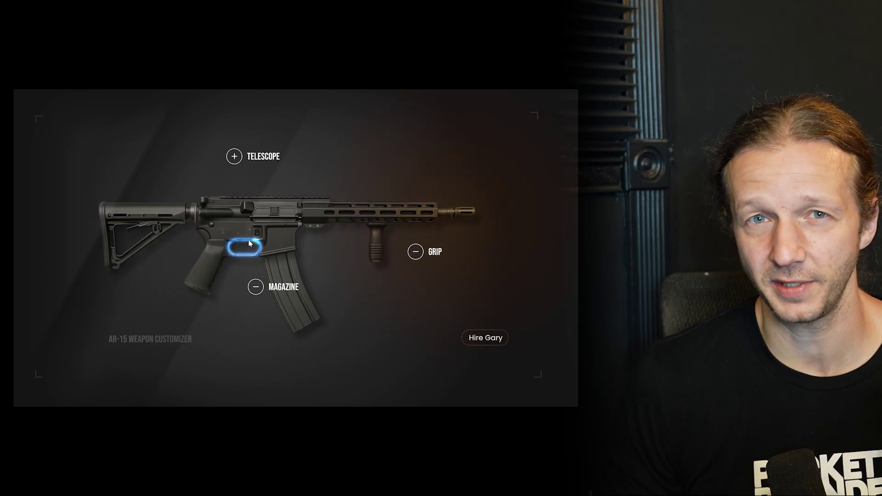
click(249, 156)
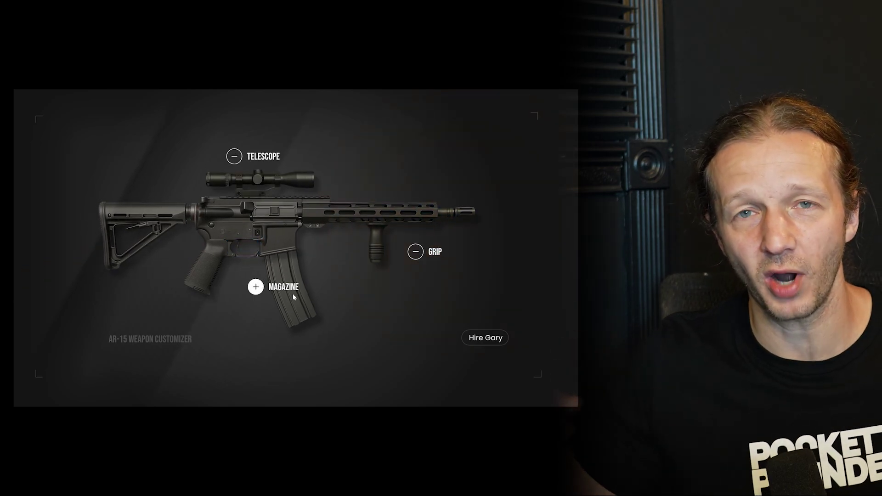
click(255, 286)
click(416, 252)
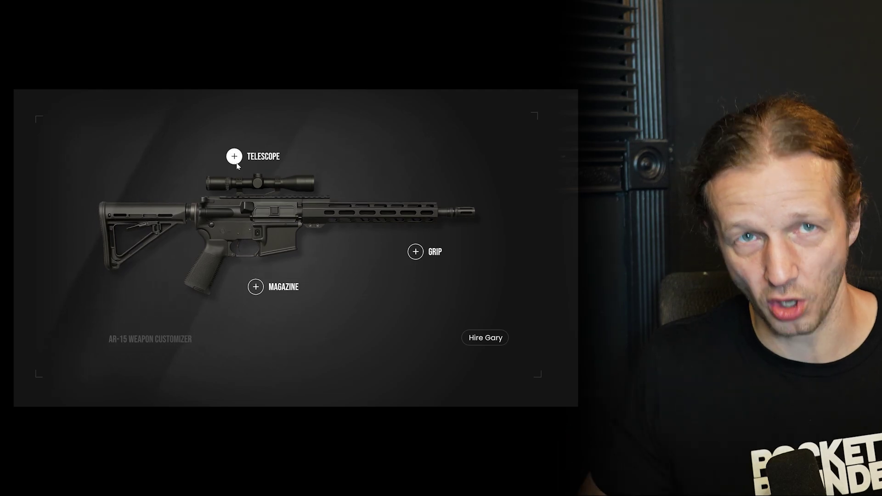
Reattach the grip and magazine, fire a muzzle flash, then remove the magazine again
click(415, 251)
click(281, 291)
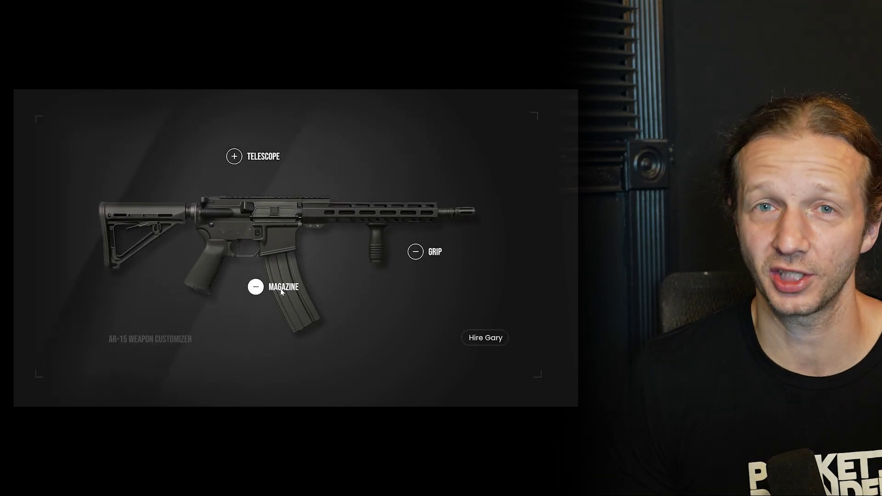
click(248, 246)
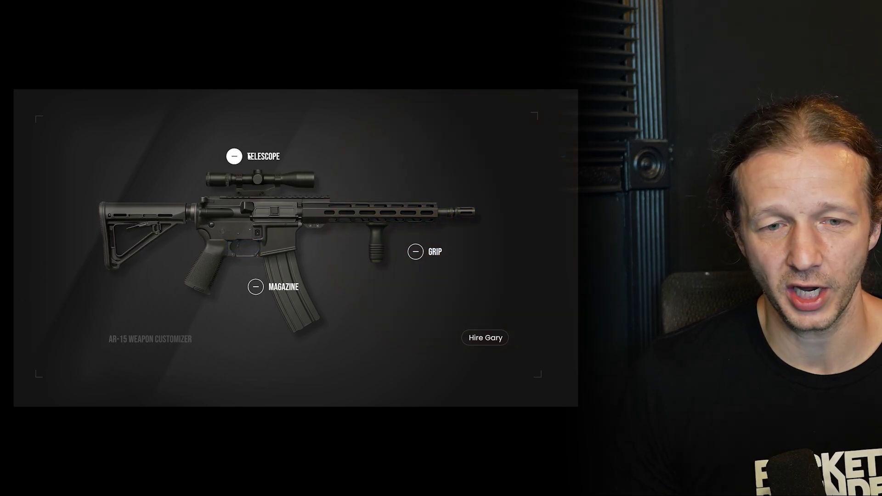
click(296, 294)
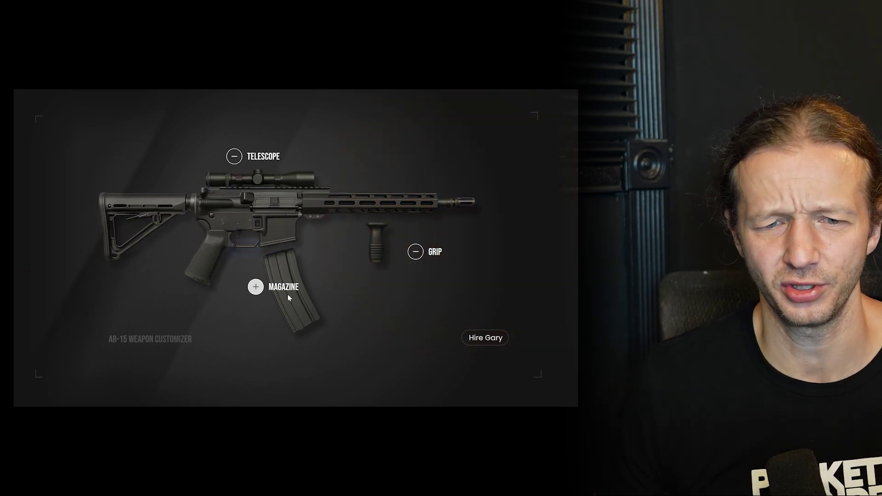